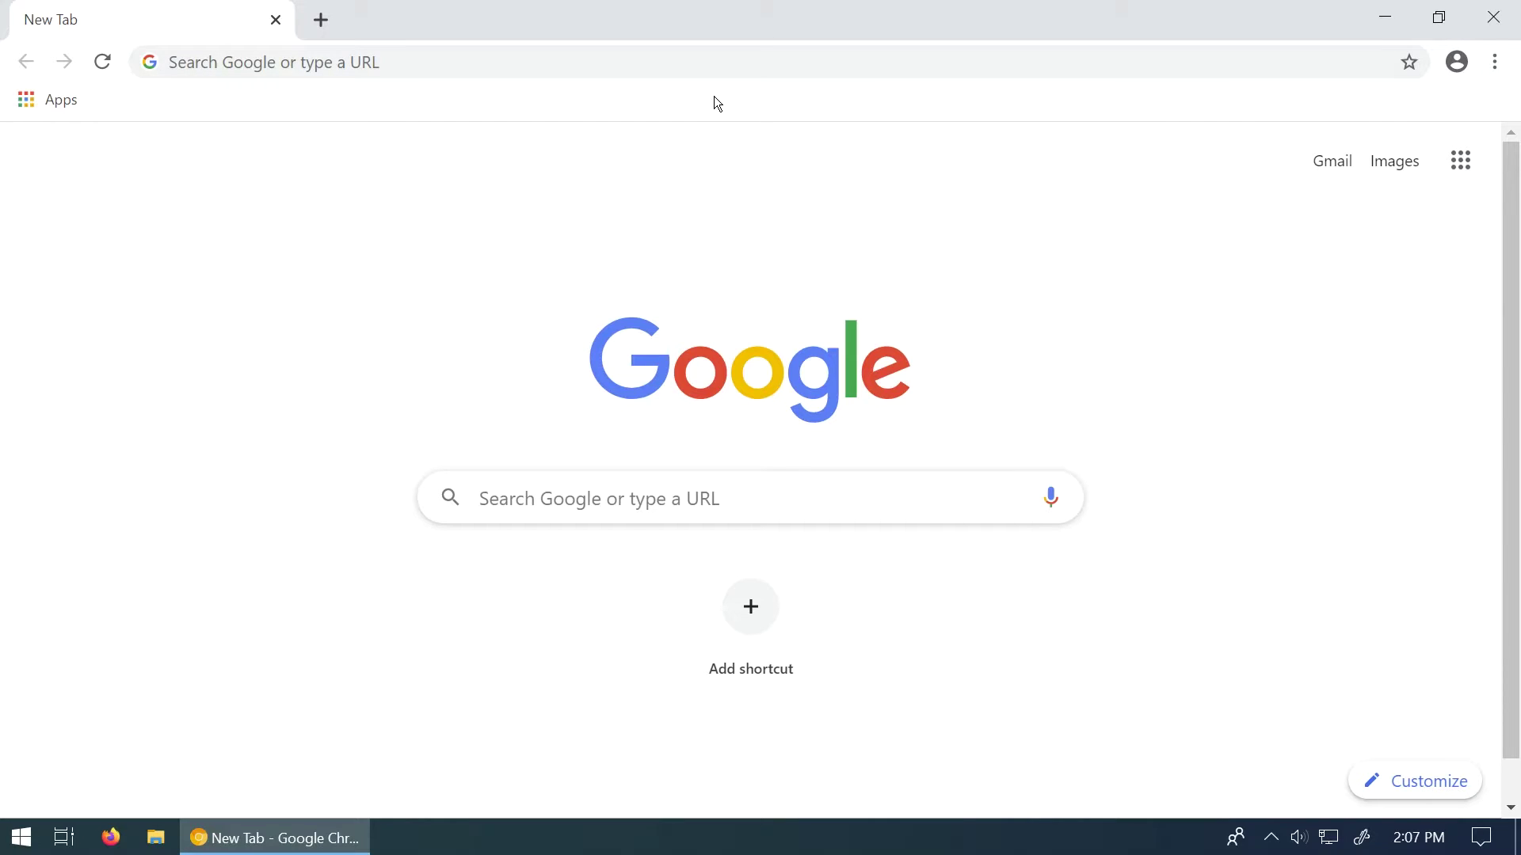
- Search Google for 'logitech capture' to reach the Logitech Capture download page on logitech.com
left_click(757, 58)
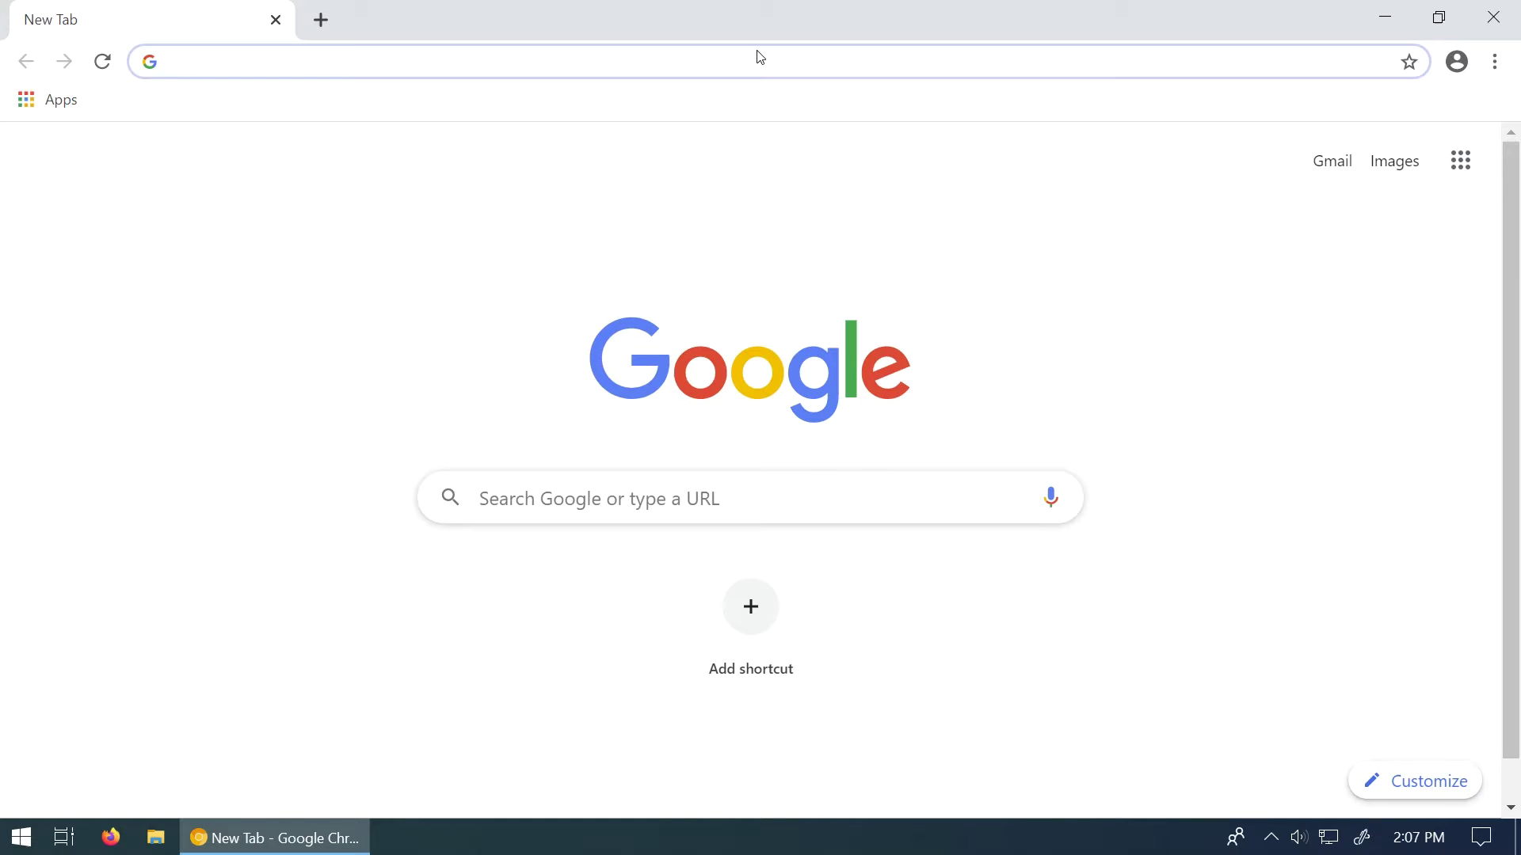
left_click(264, 67)
type("logitech ca")
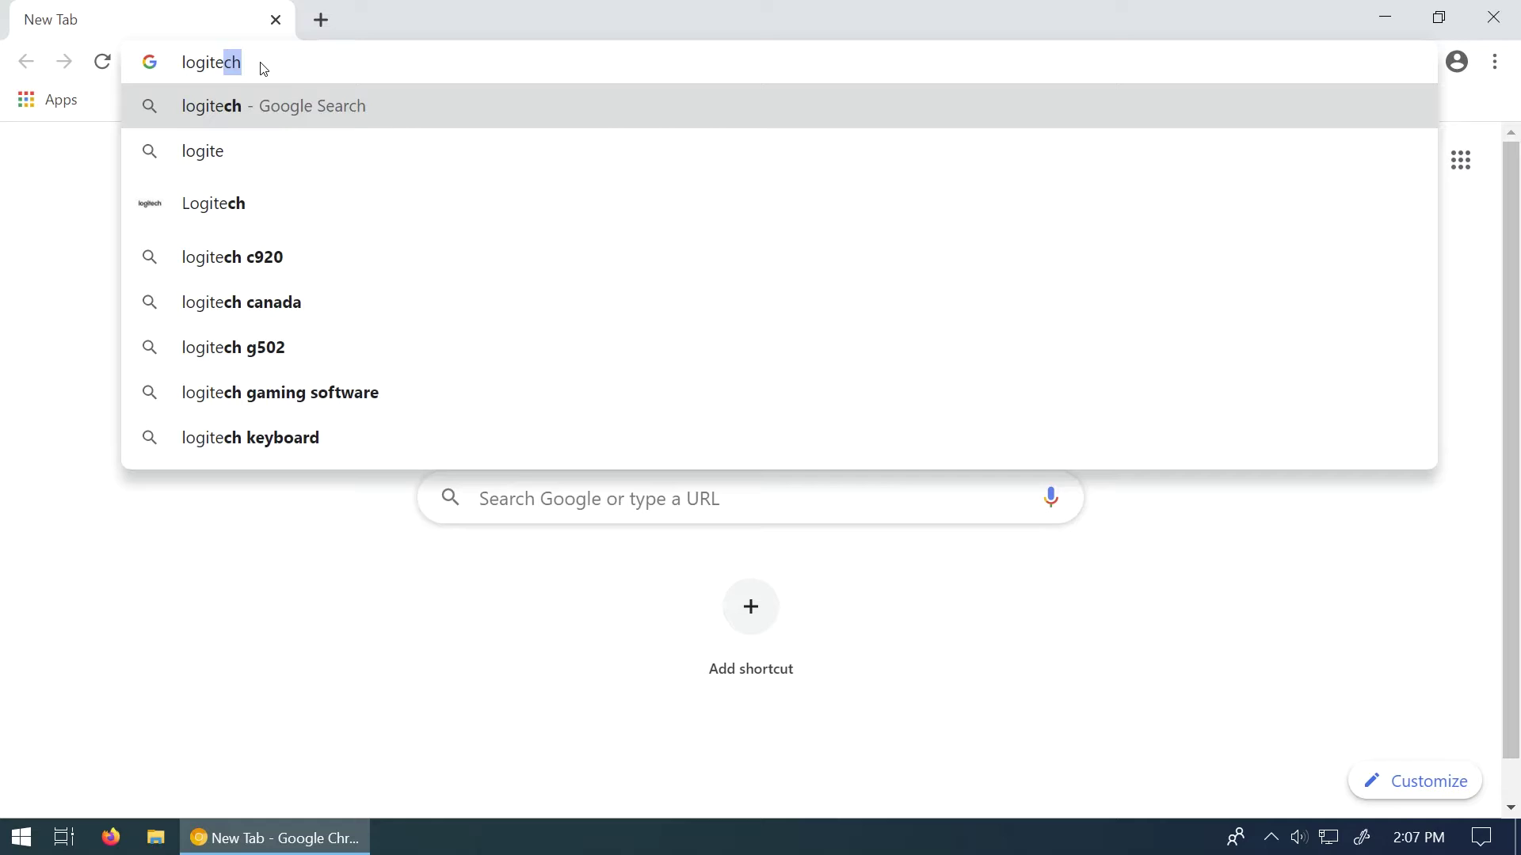
type("pture")
key("Return")
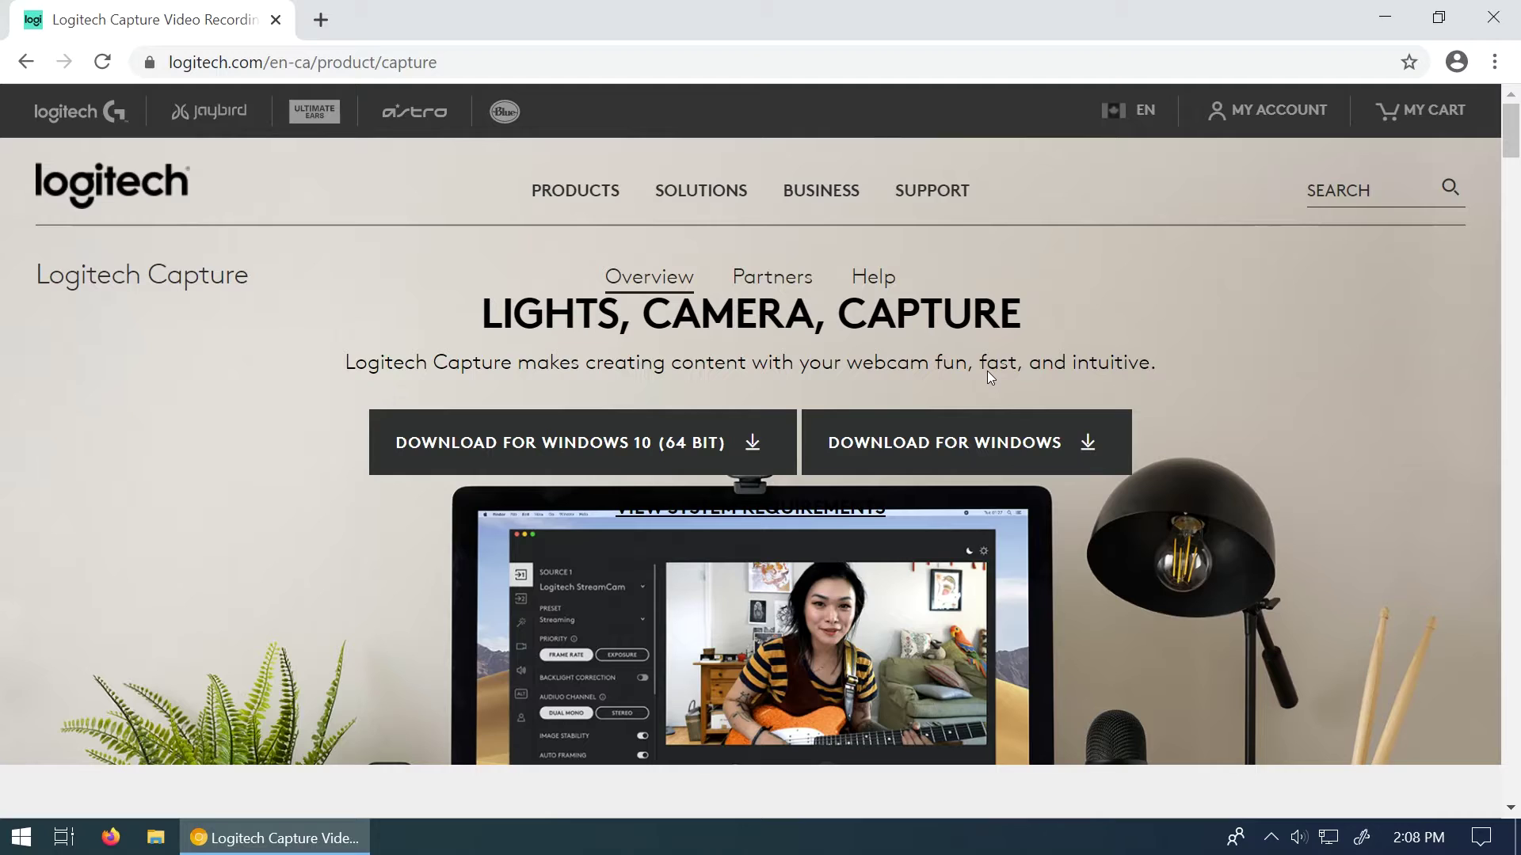
- Launch Logi Capture from Windows search ('logit') and review the HD Pro Webcam C920 Source 1 settings
key("super")
type("logit")
key("Return")
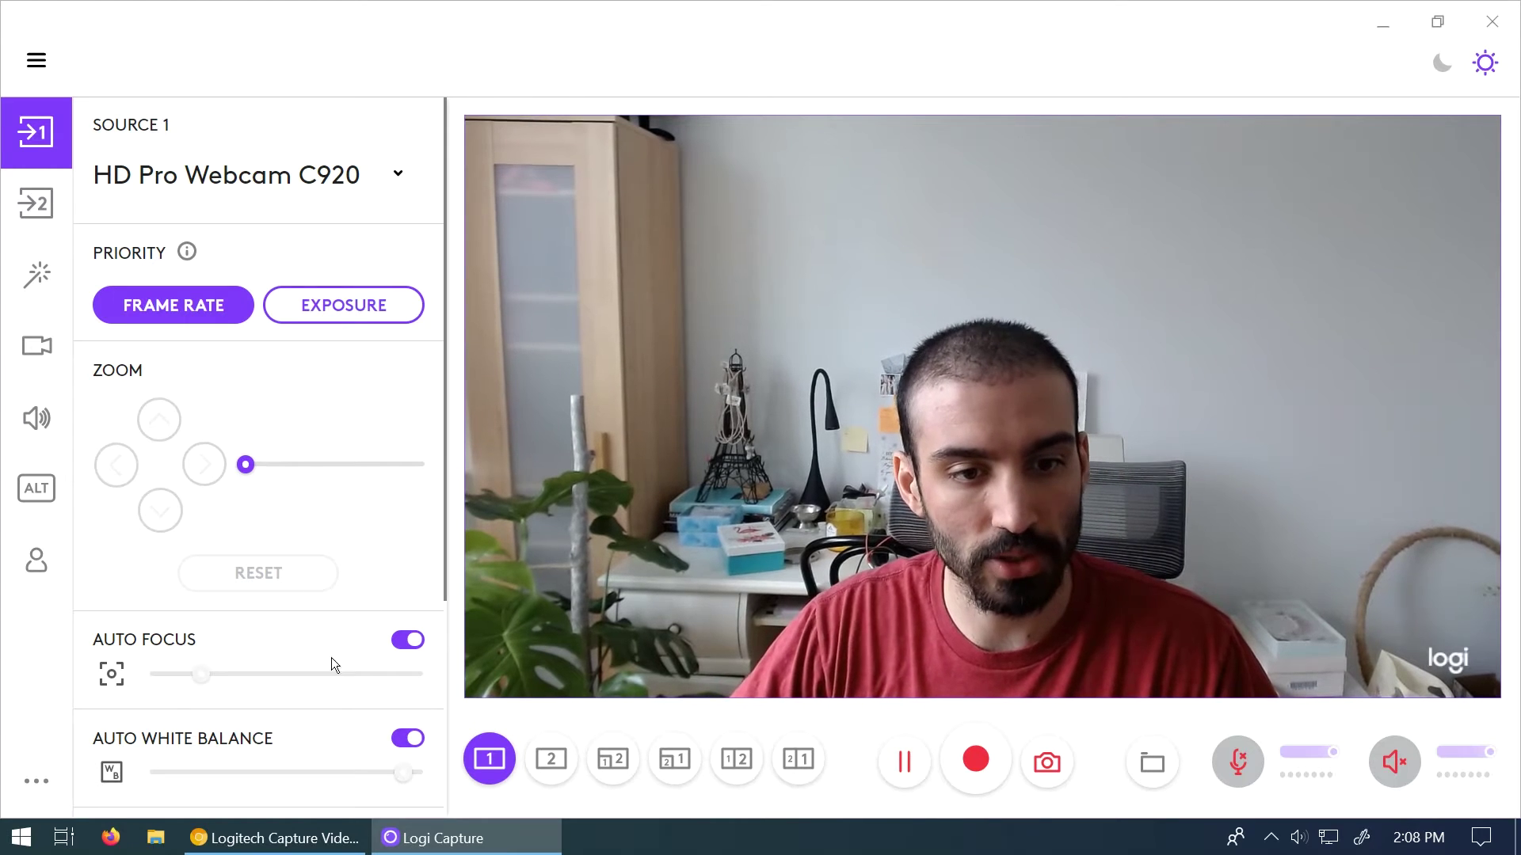
scroll(392, 435, "down", 2)
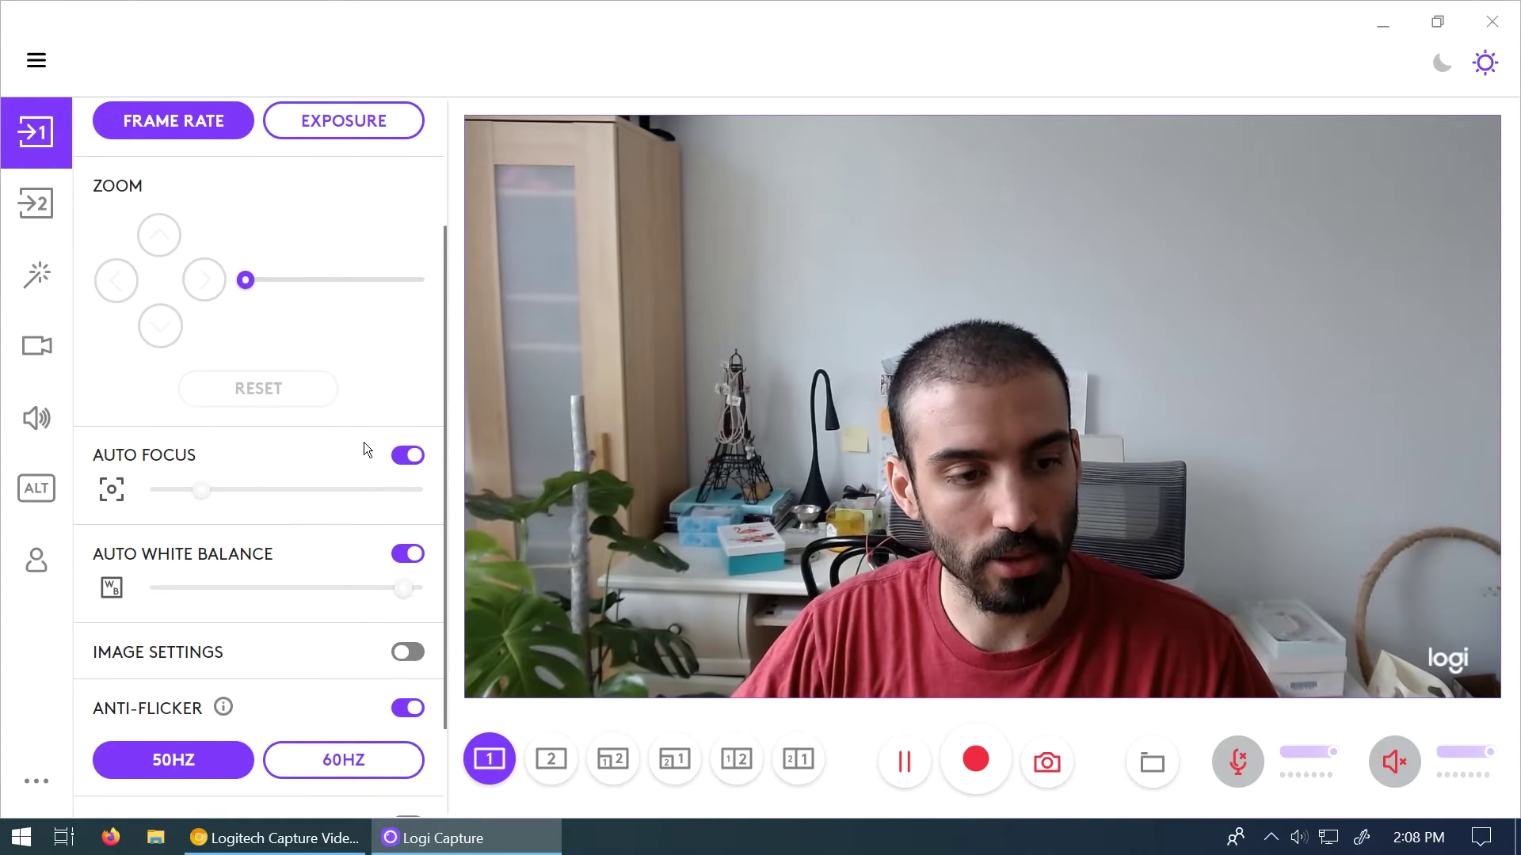
scroll(368, 440, "down", 2)
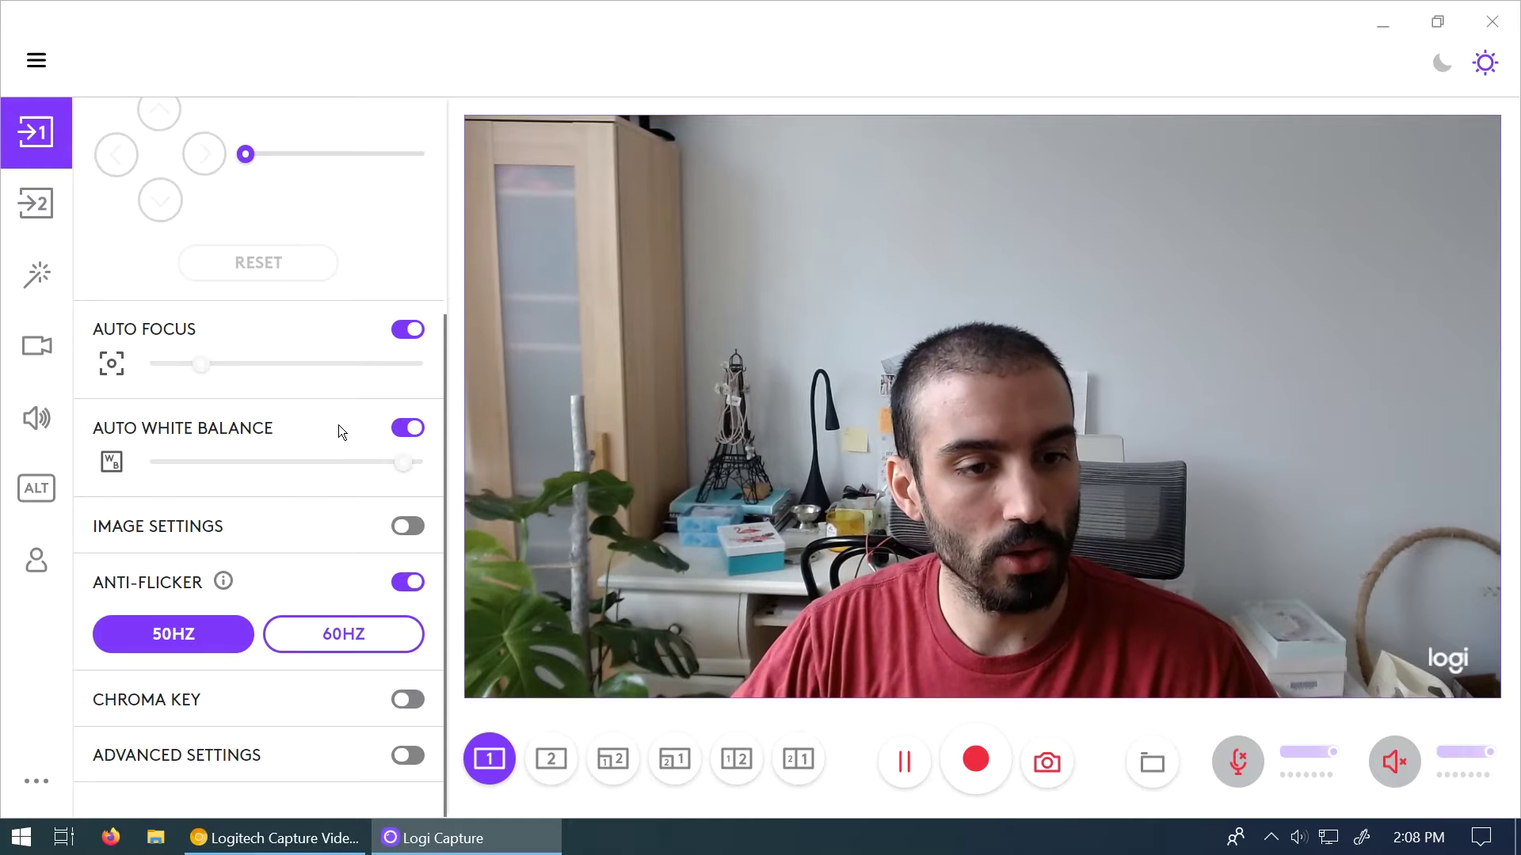
scroll(200, 442, "up", 5)
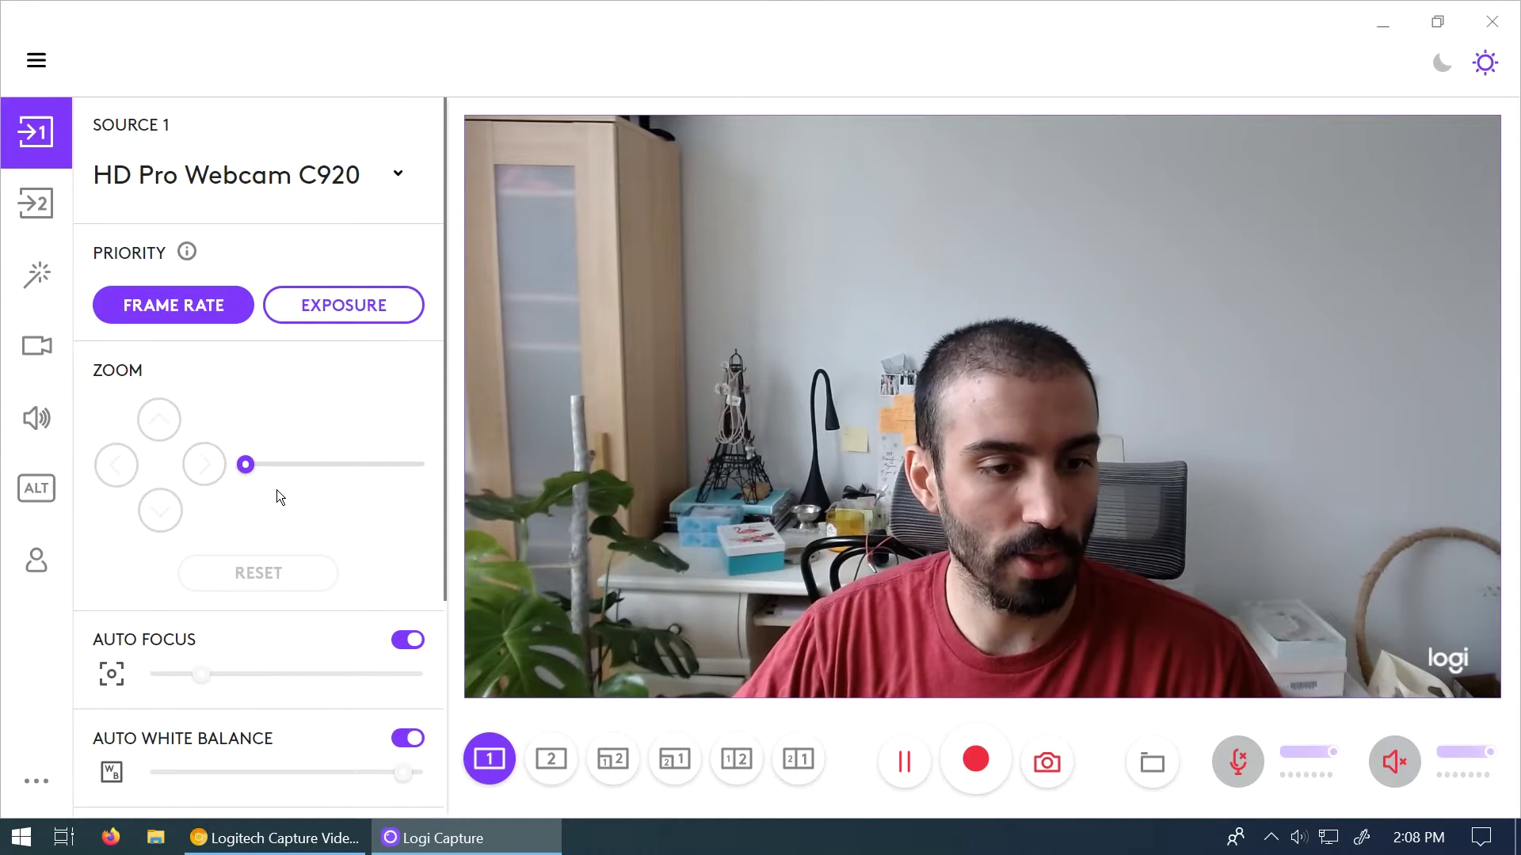
scroll(293, 468, "down", 2)
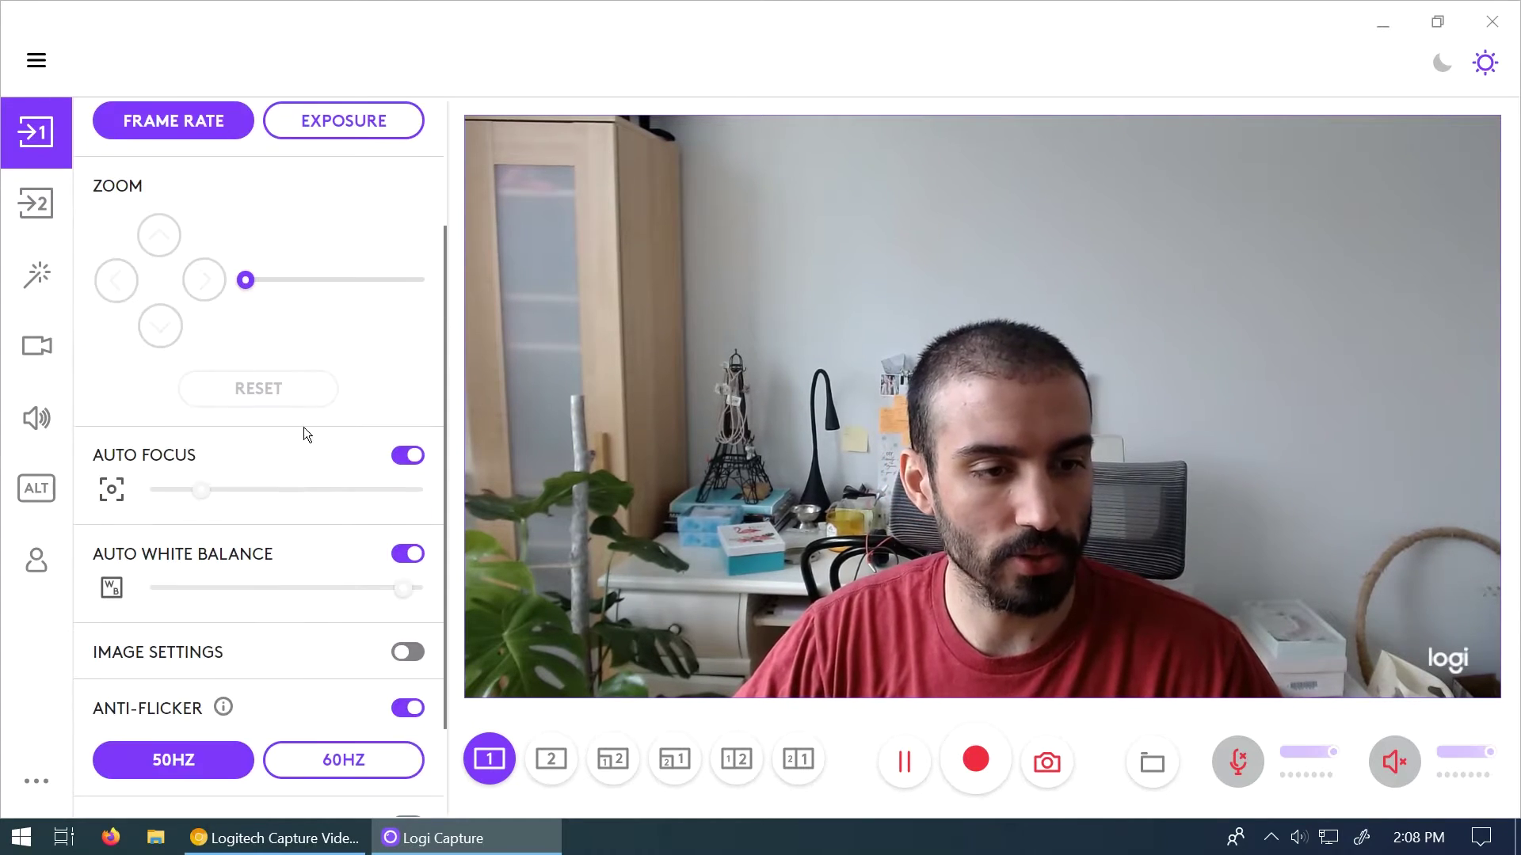
left_click(408, 459)
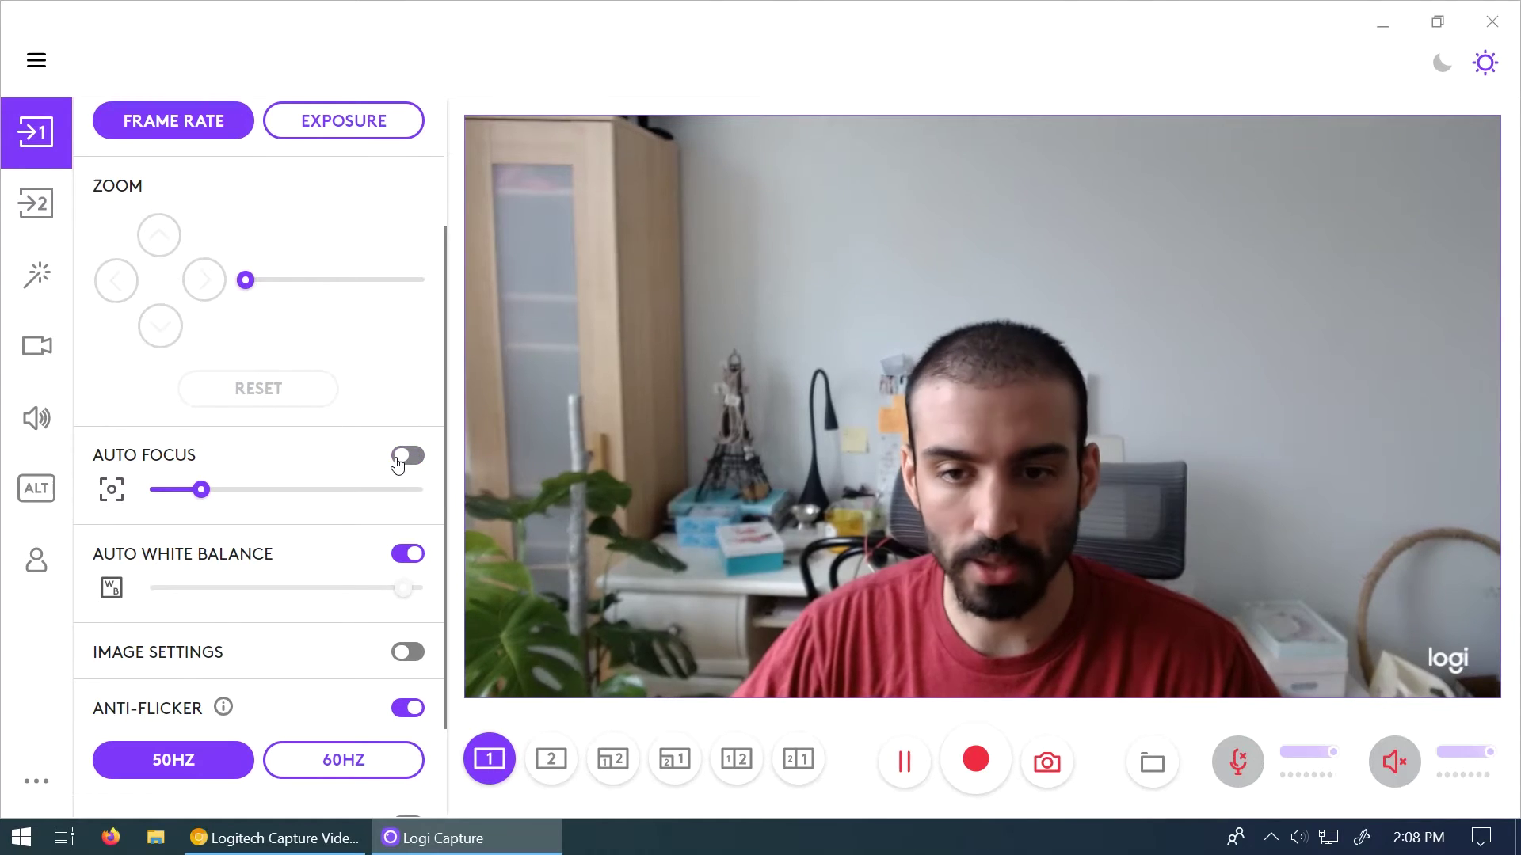
left_click(402, 465)
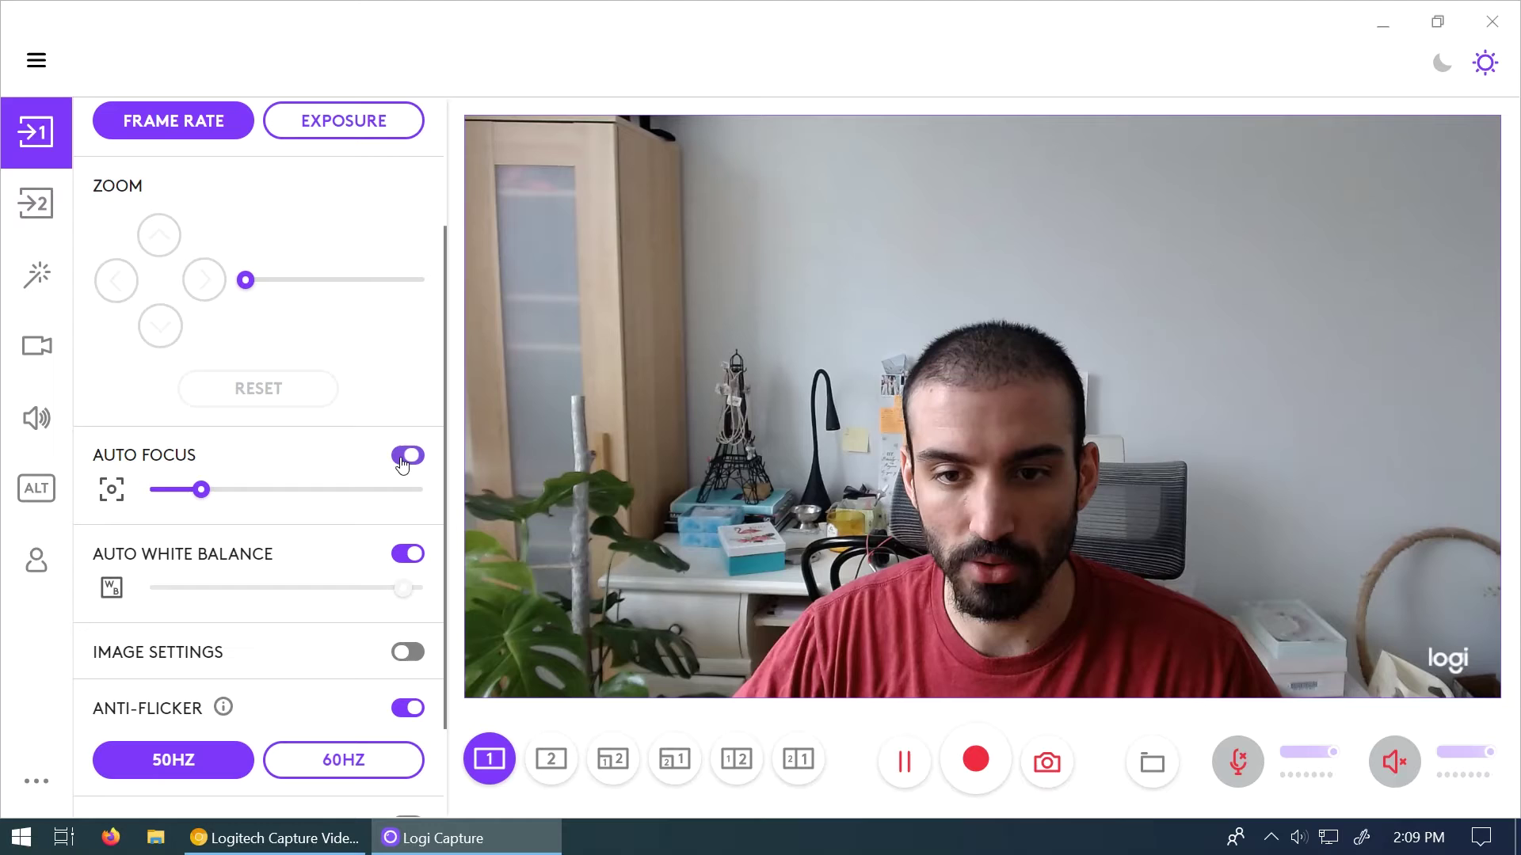
left_click(403, 465)
left_click(403, 465)
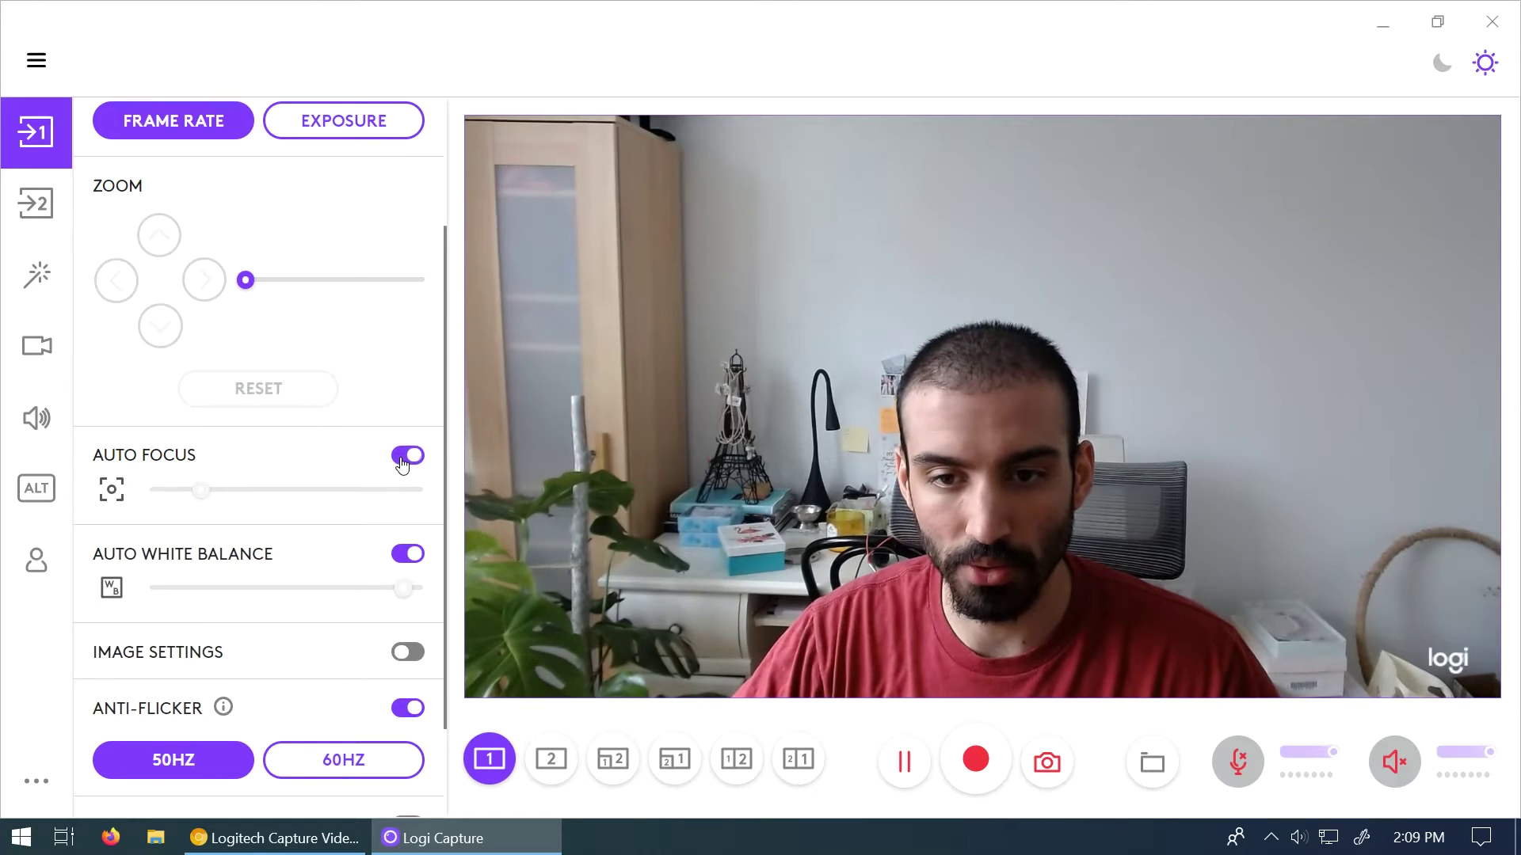
left_click(403, 465)
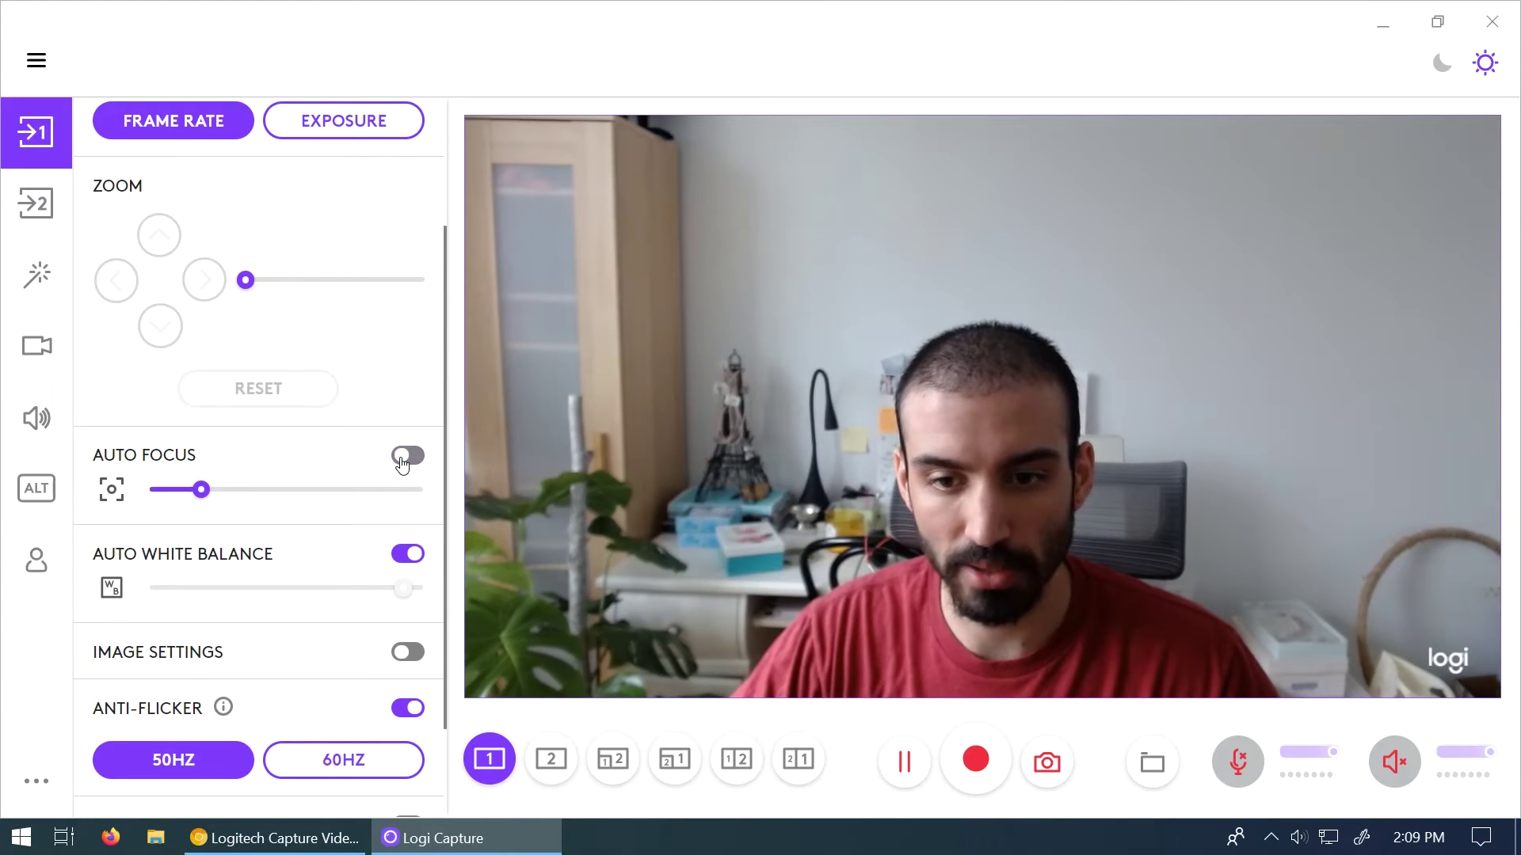
left_click(402, 465)
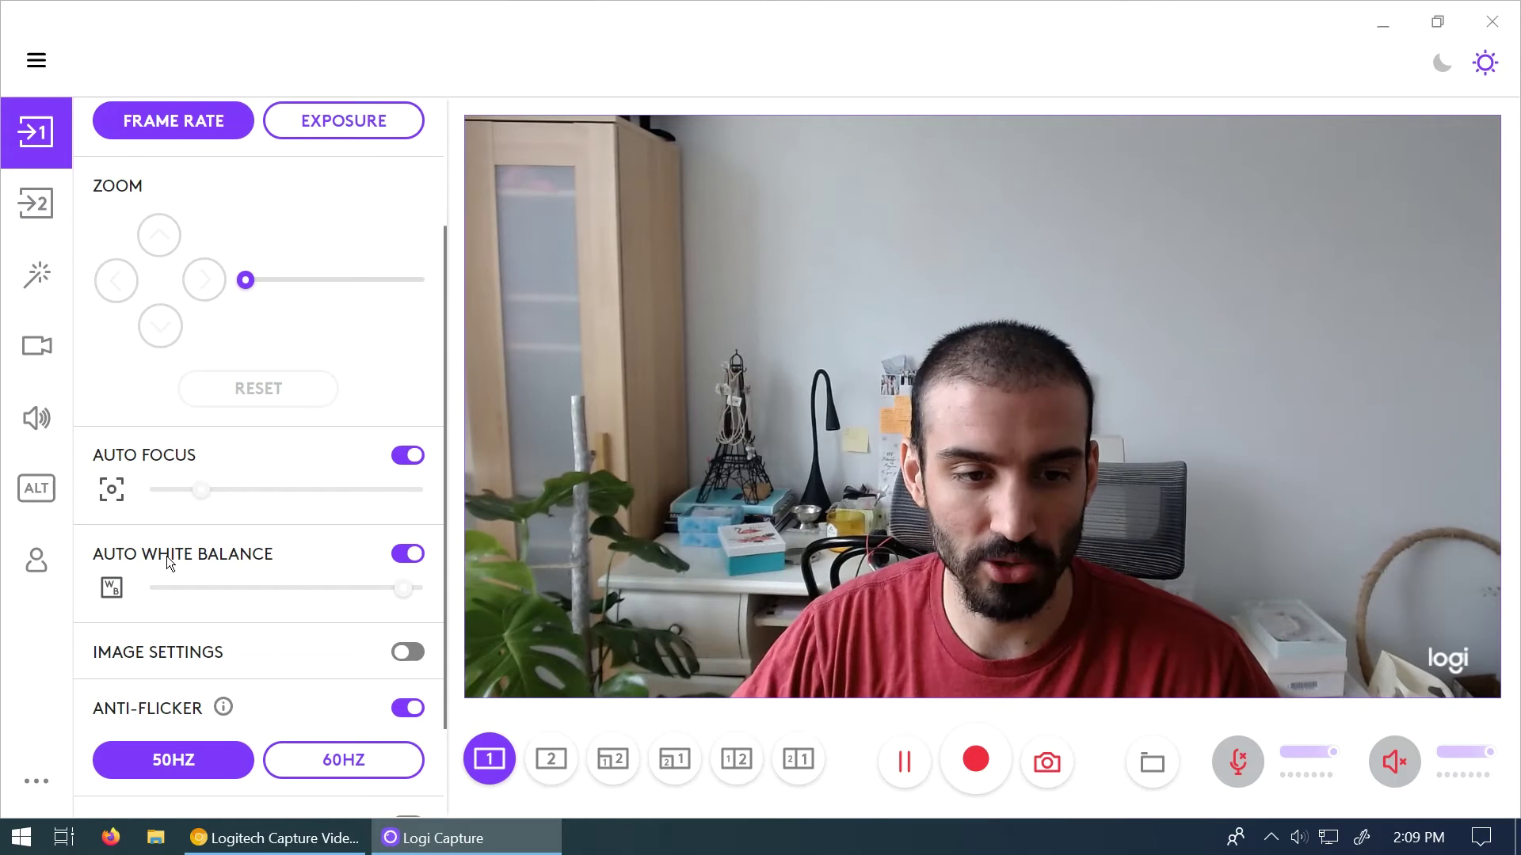
- Set white balance to manual, warm the preview with the slider, then restore Auto White Balance
left_click(401, 557)
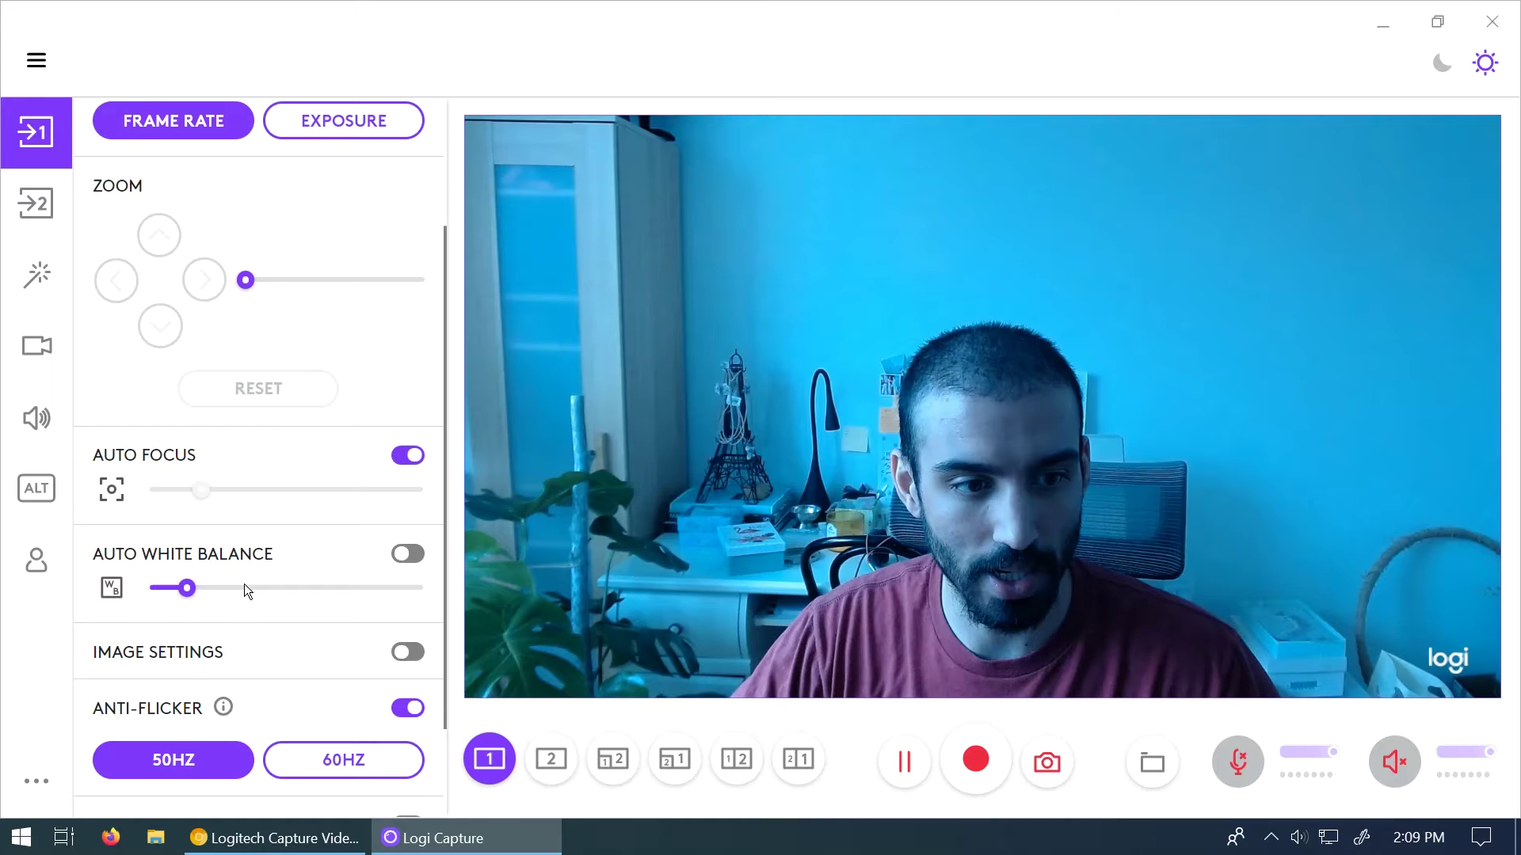
left_click_drag(248, 595, 405, 590)
left_click(408, 554)
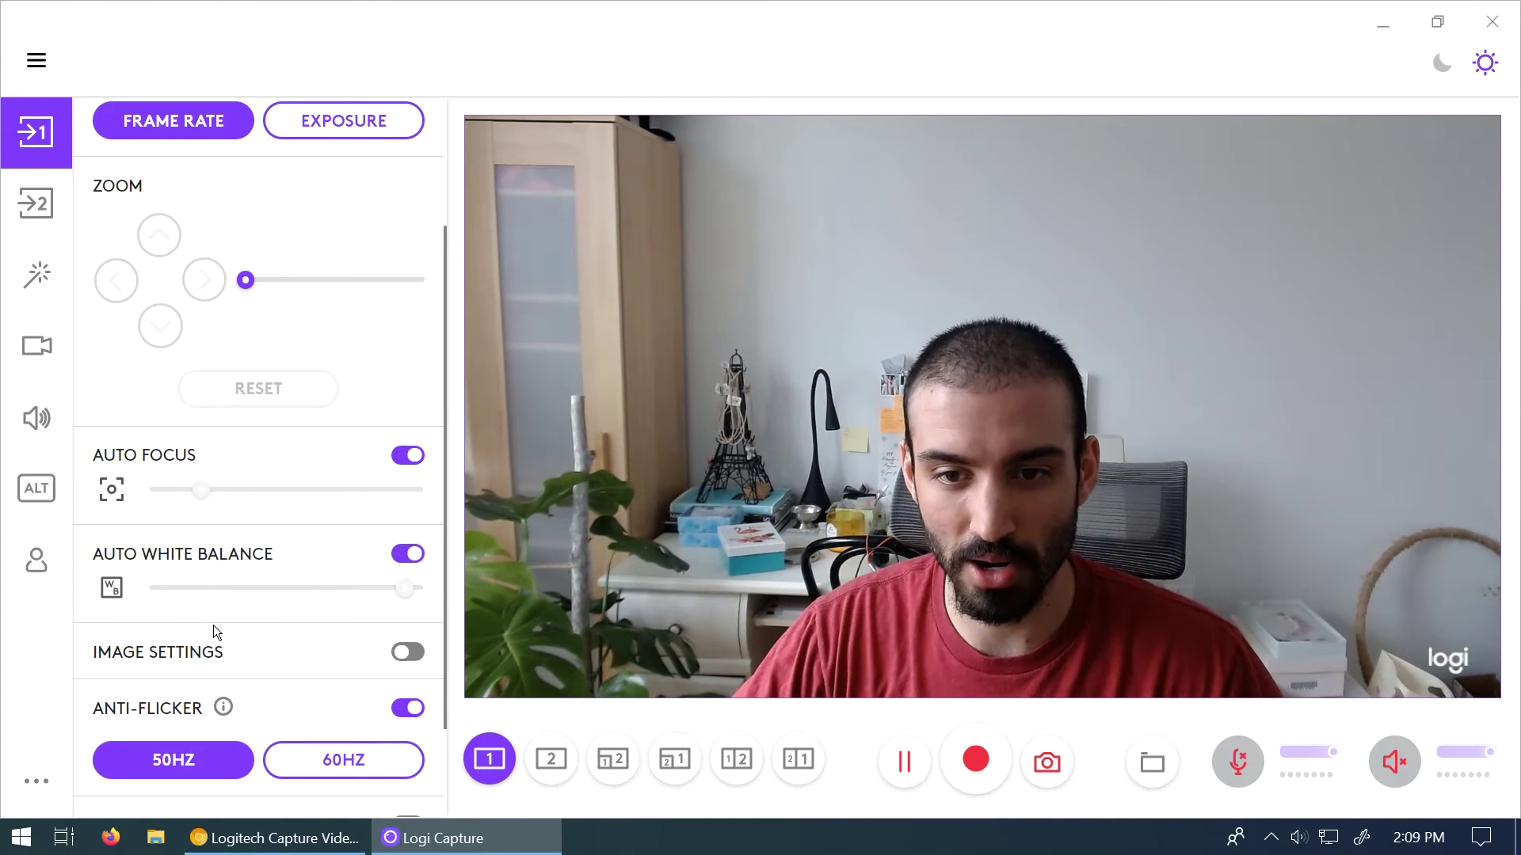
- Turn Image Settings on and back off, then take a timed webcam snapshot
scroll(170, 520, "down", 2)
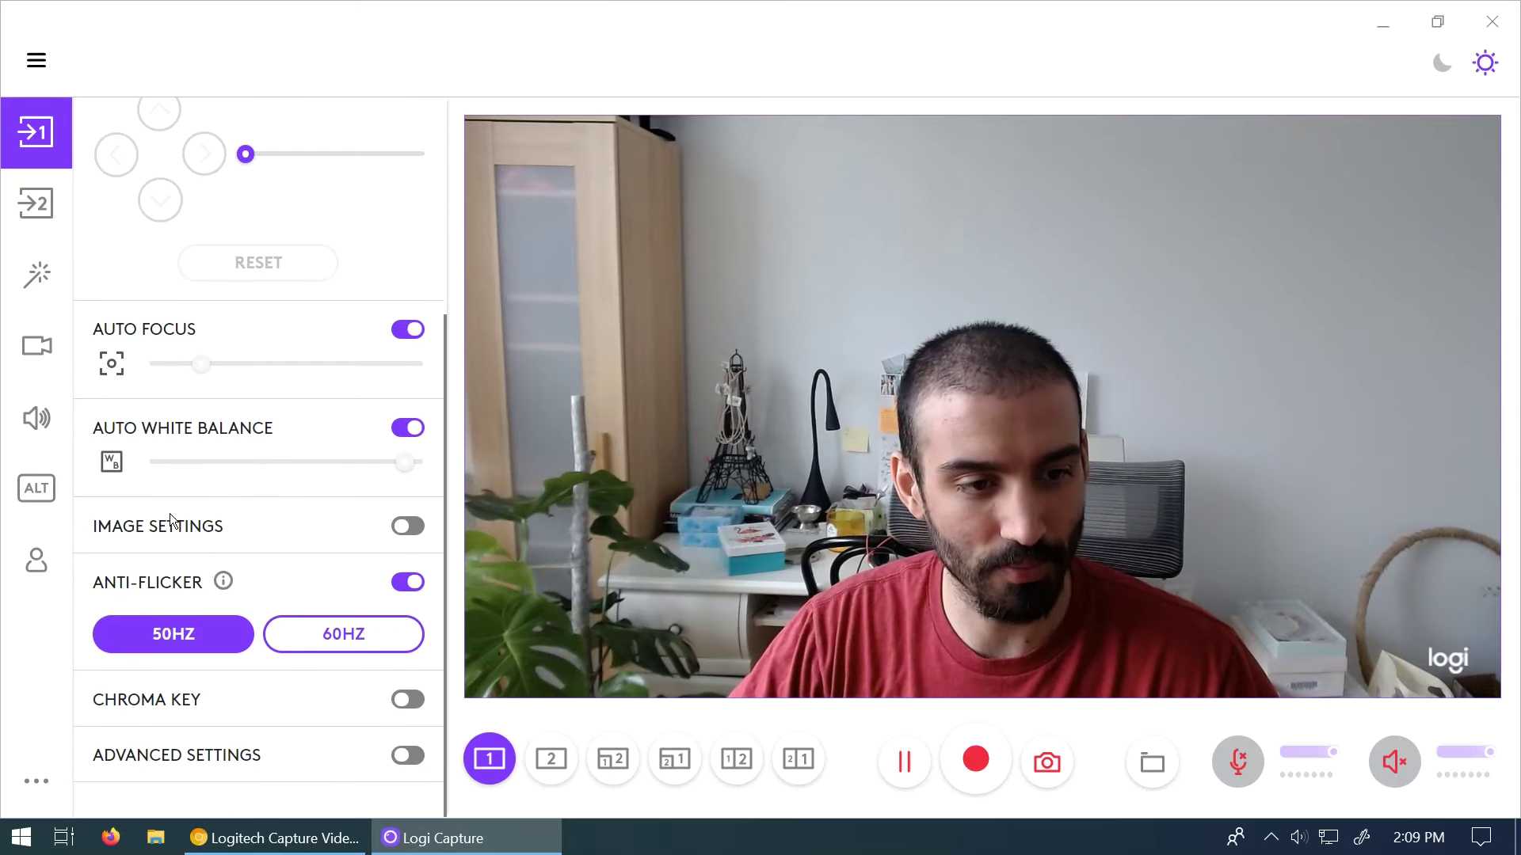
left_click(407, 527)
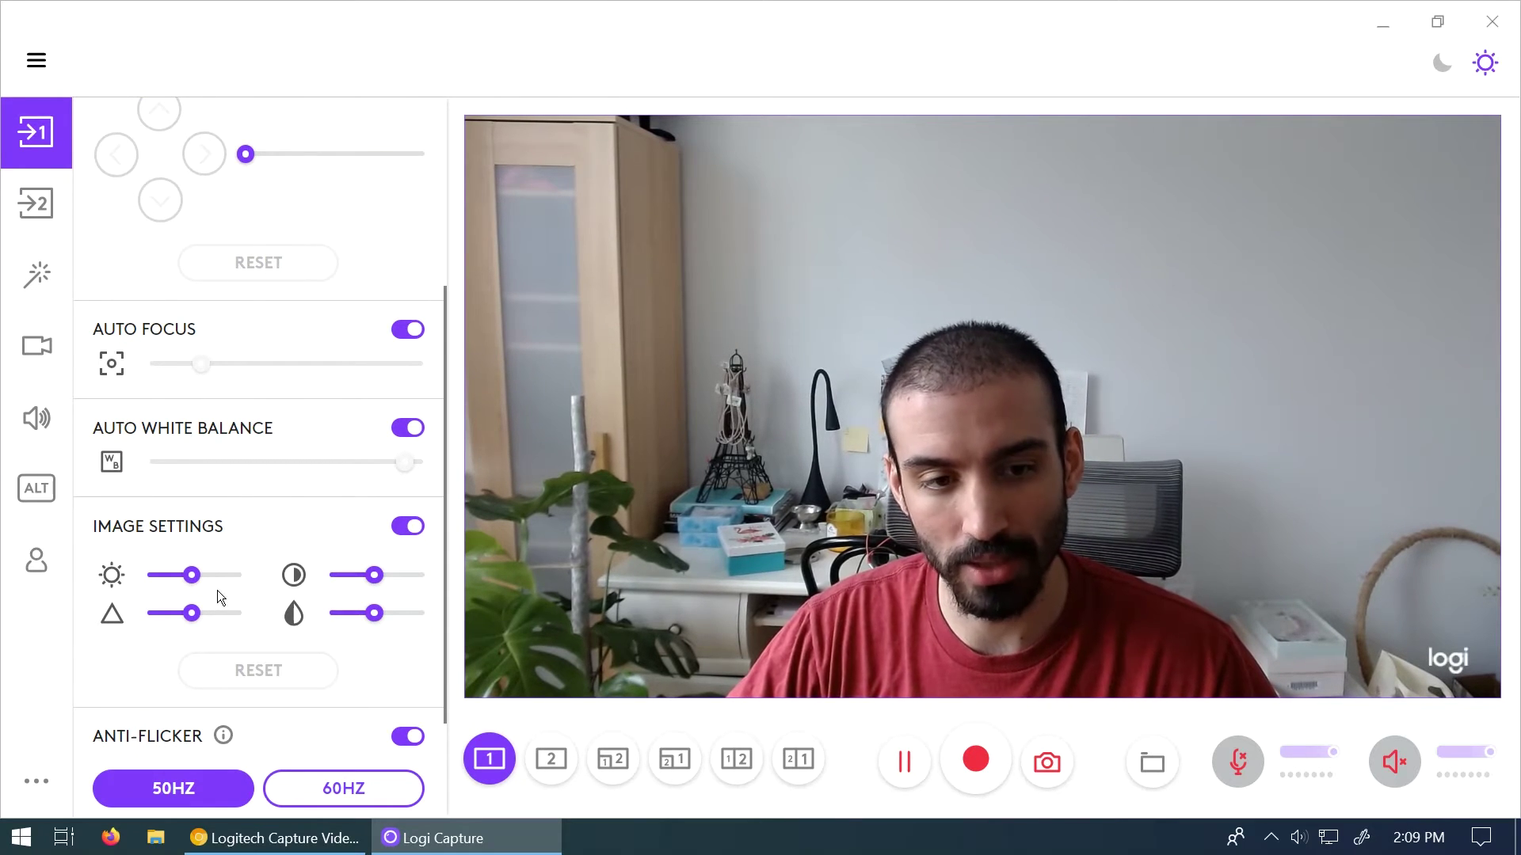
left_click(407, 527)
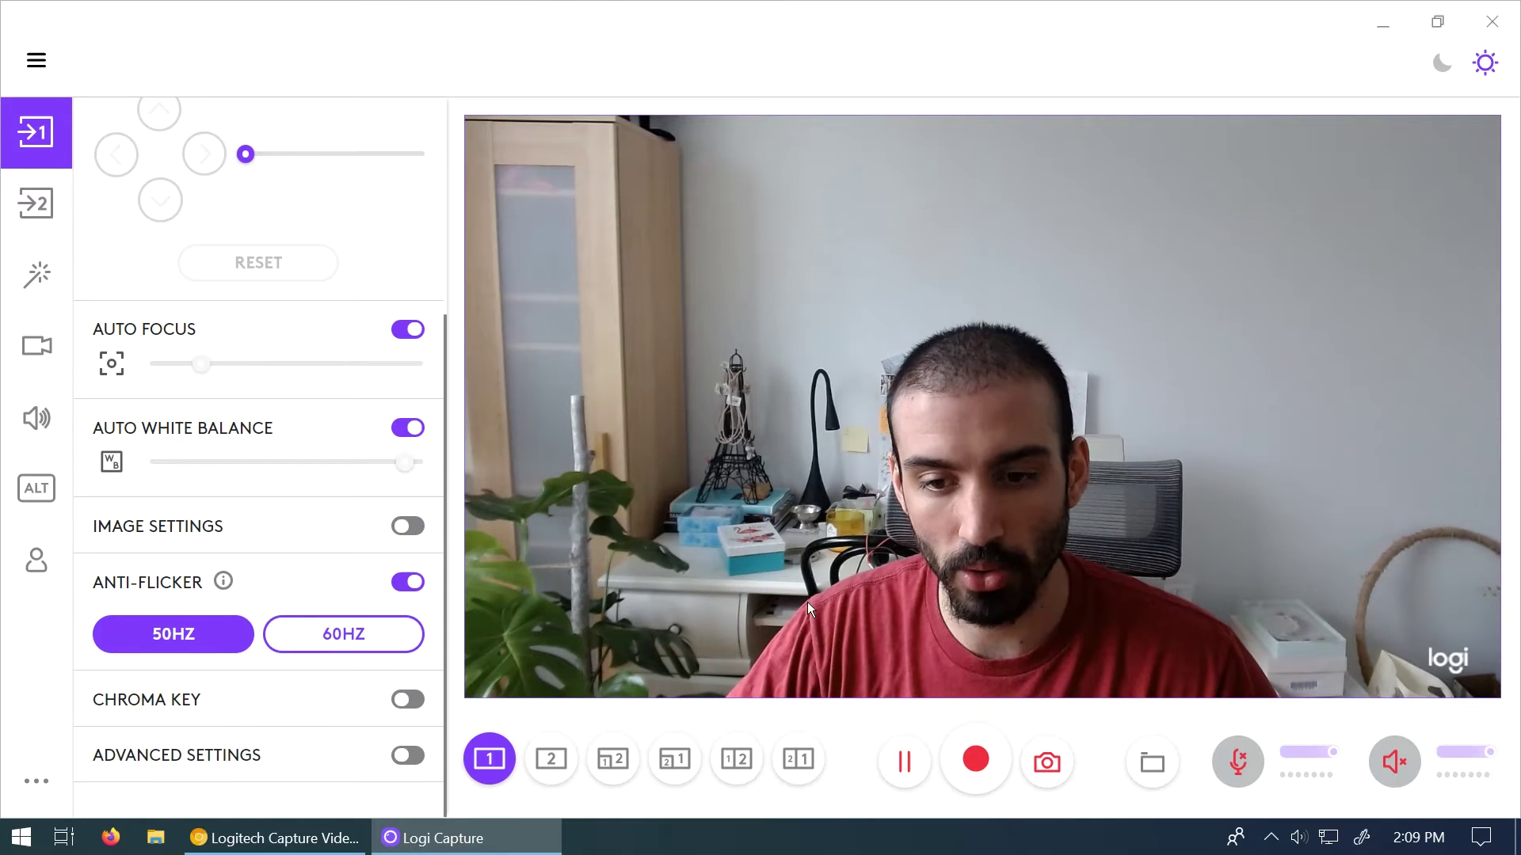
left_click(1060, 775)
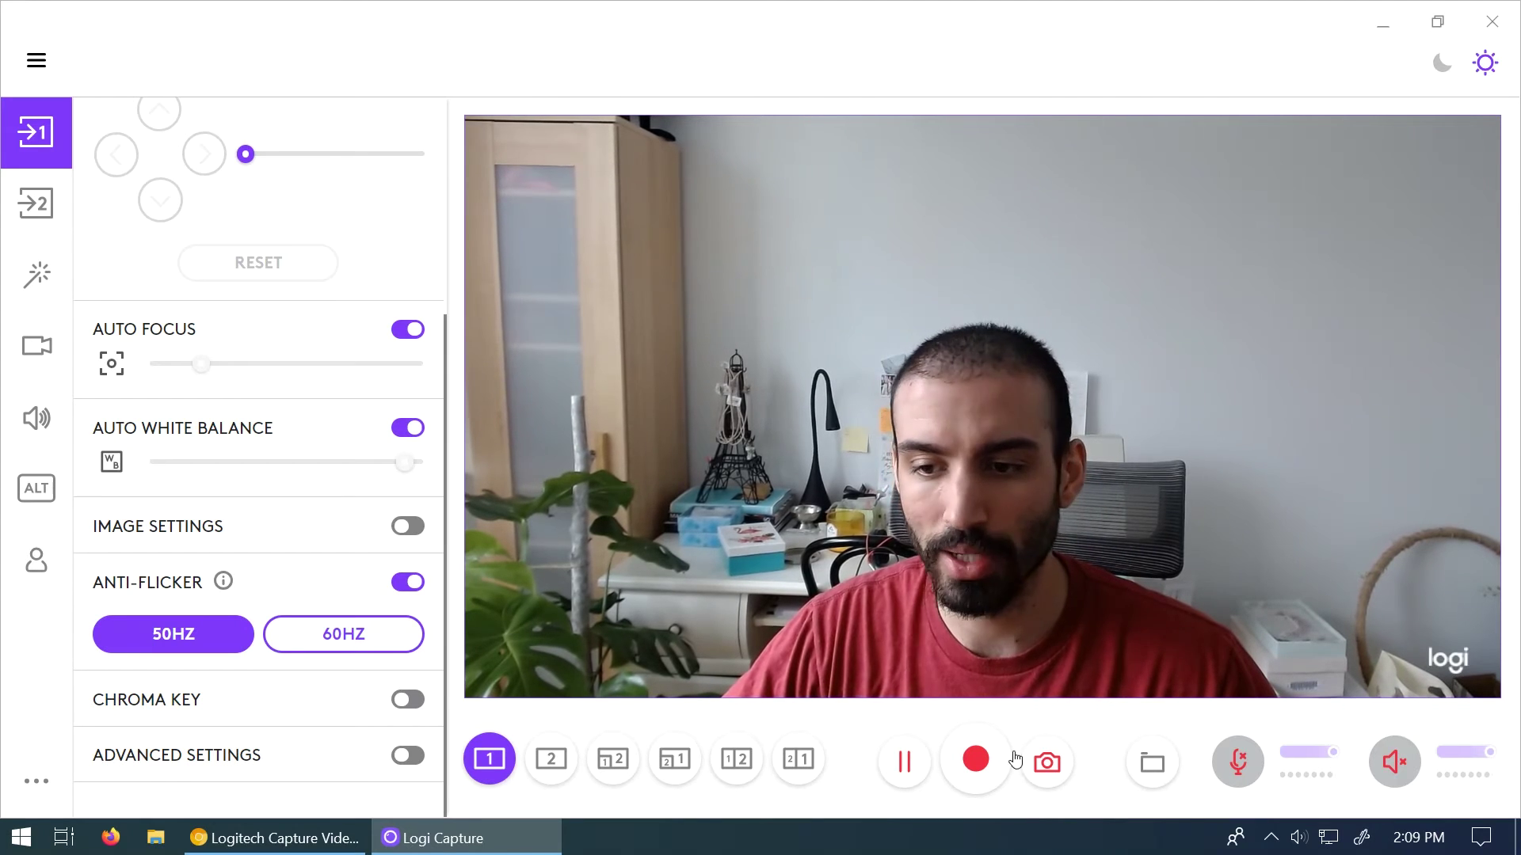
- Show the recording settings: Full HD, 30 FPS, with media saved to the LogiCapture videos folder
left_click(55, 796)
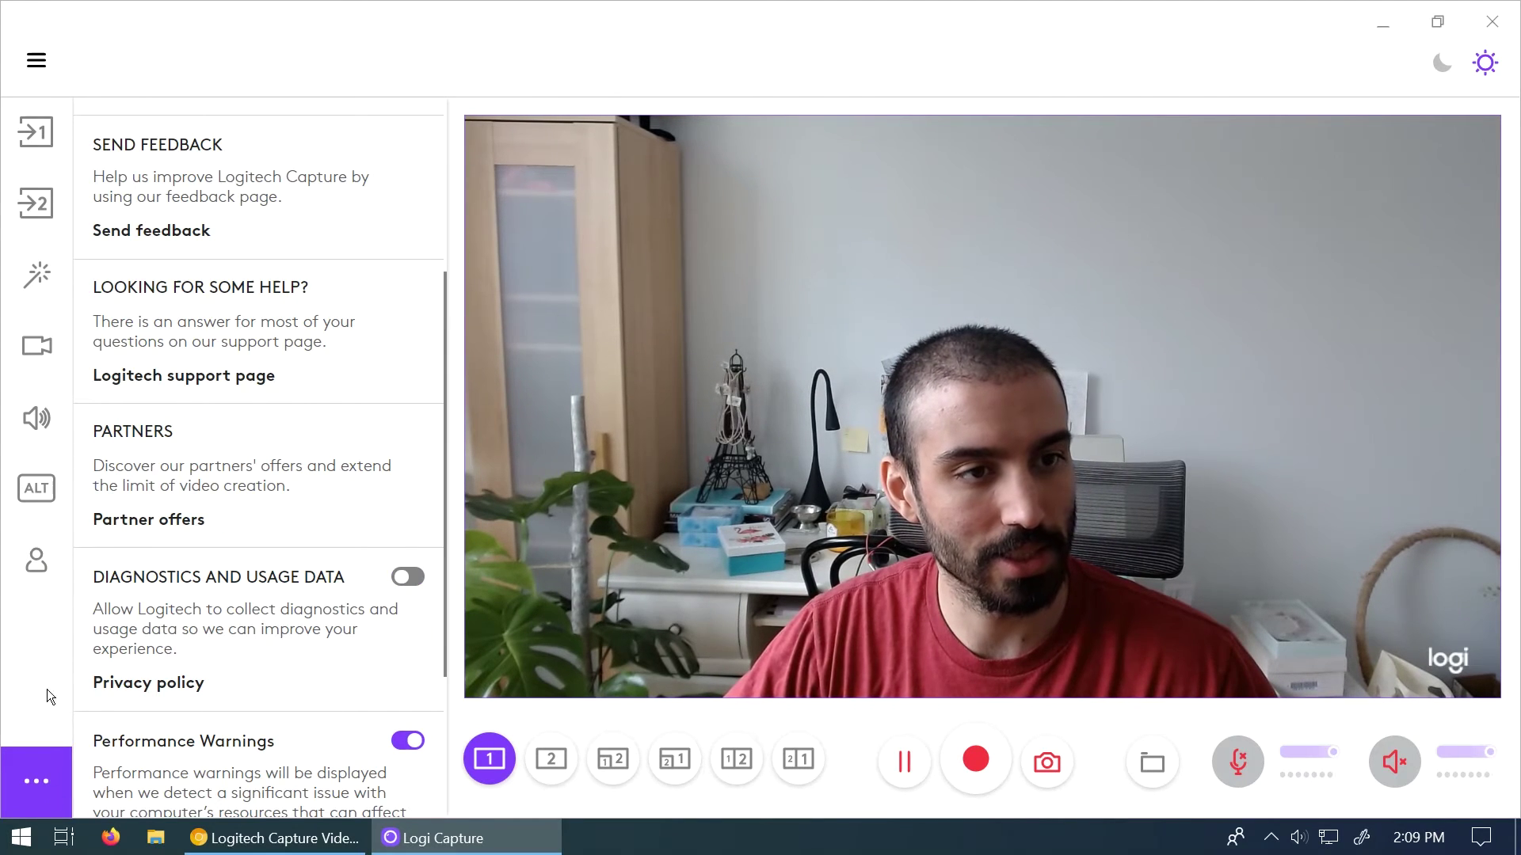
left_click(57, 334)
left_click(38, 275)
left_click(38, 344)
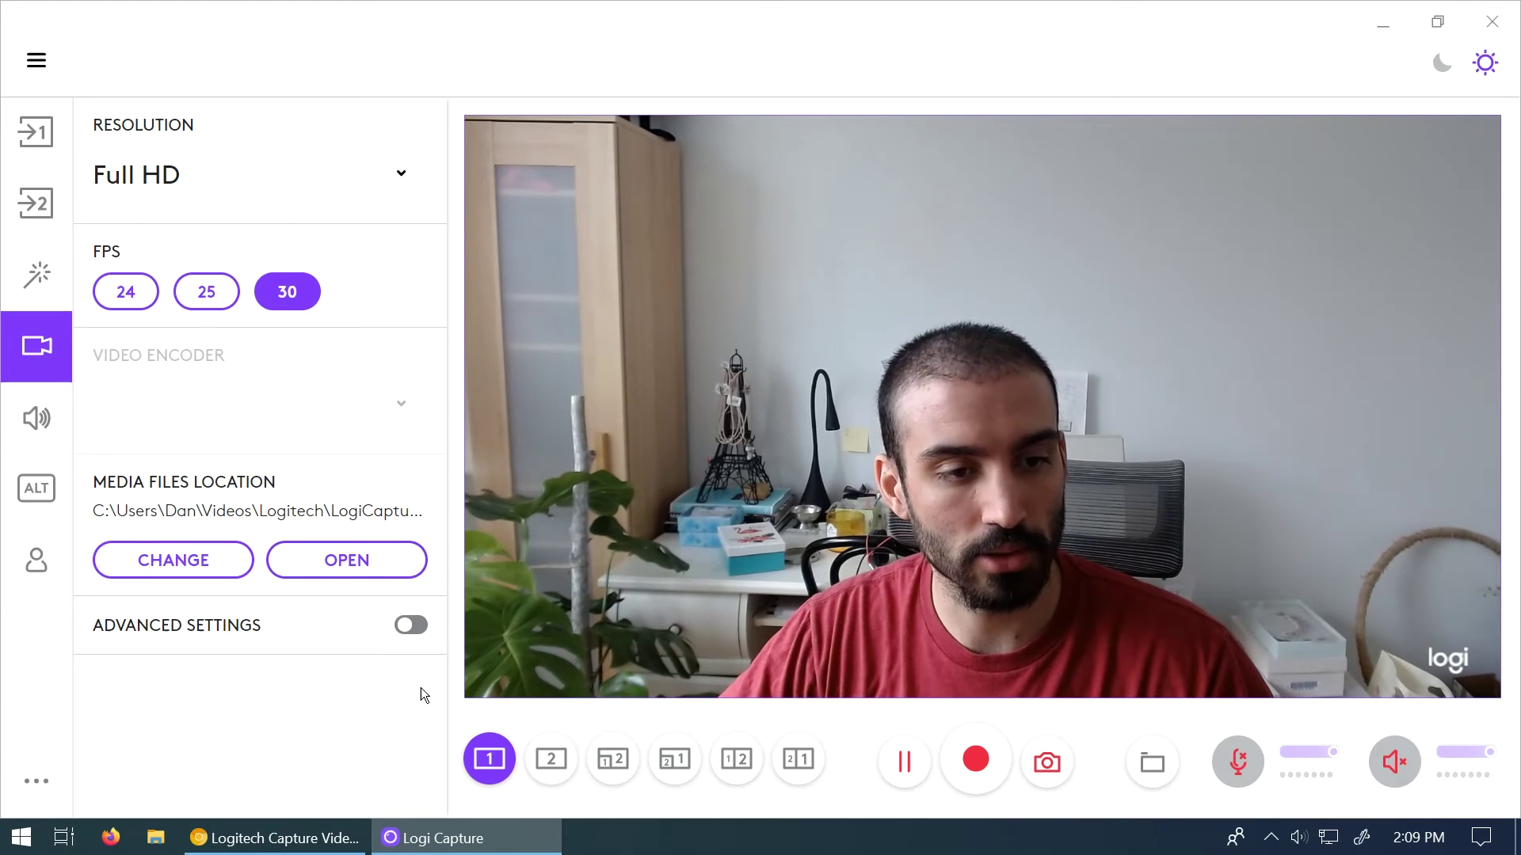
scroll(894, 376, "down", 3)
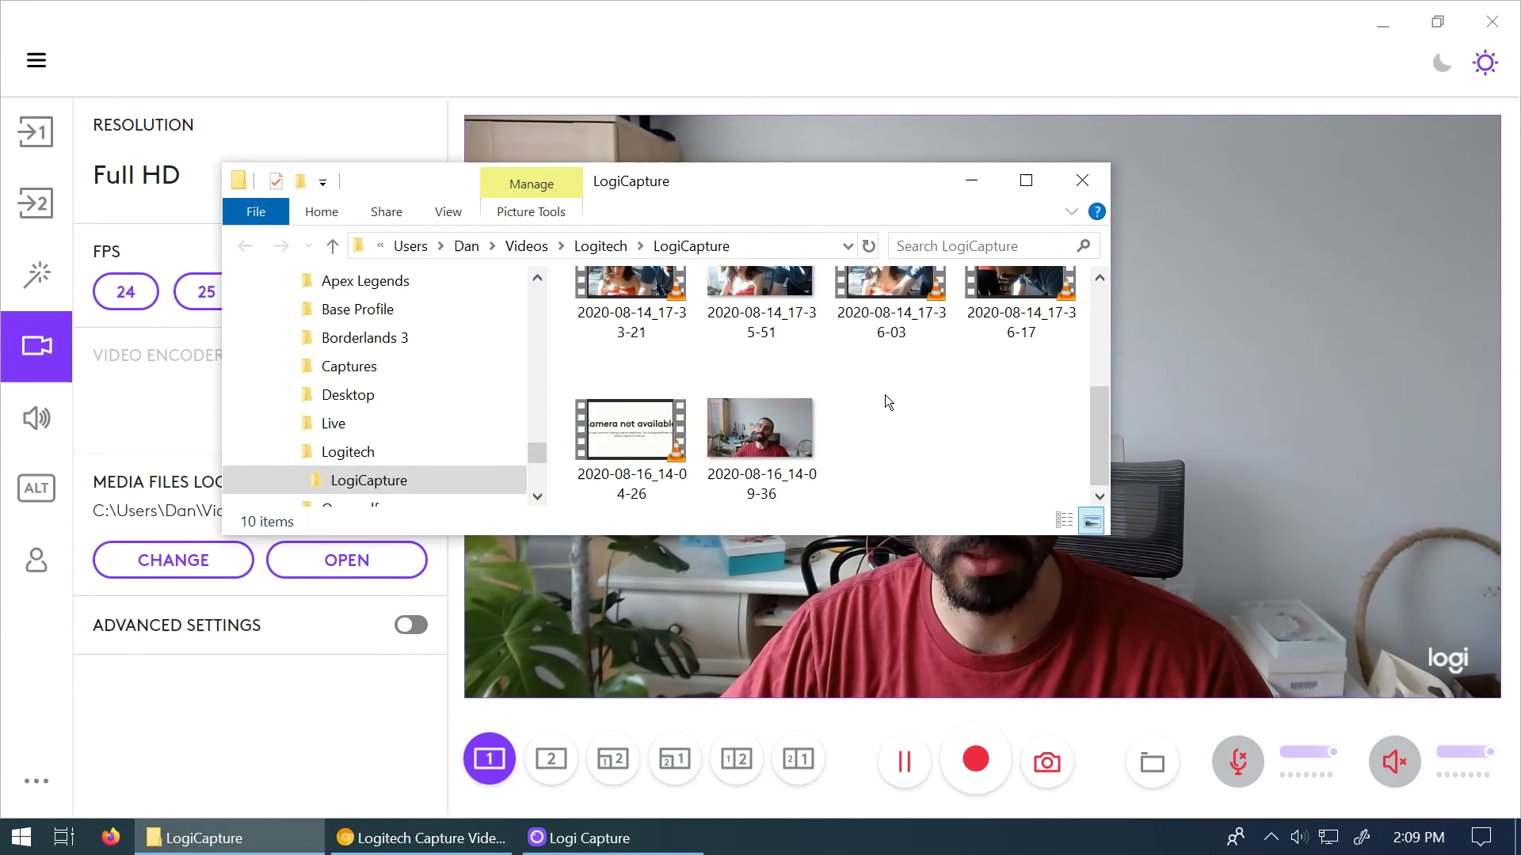
scroll(885, 394, "up", 3)
left_click(1082, 180)
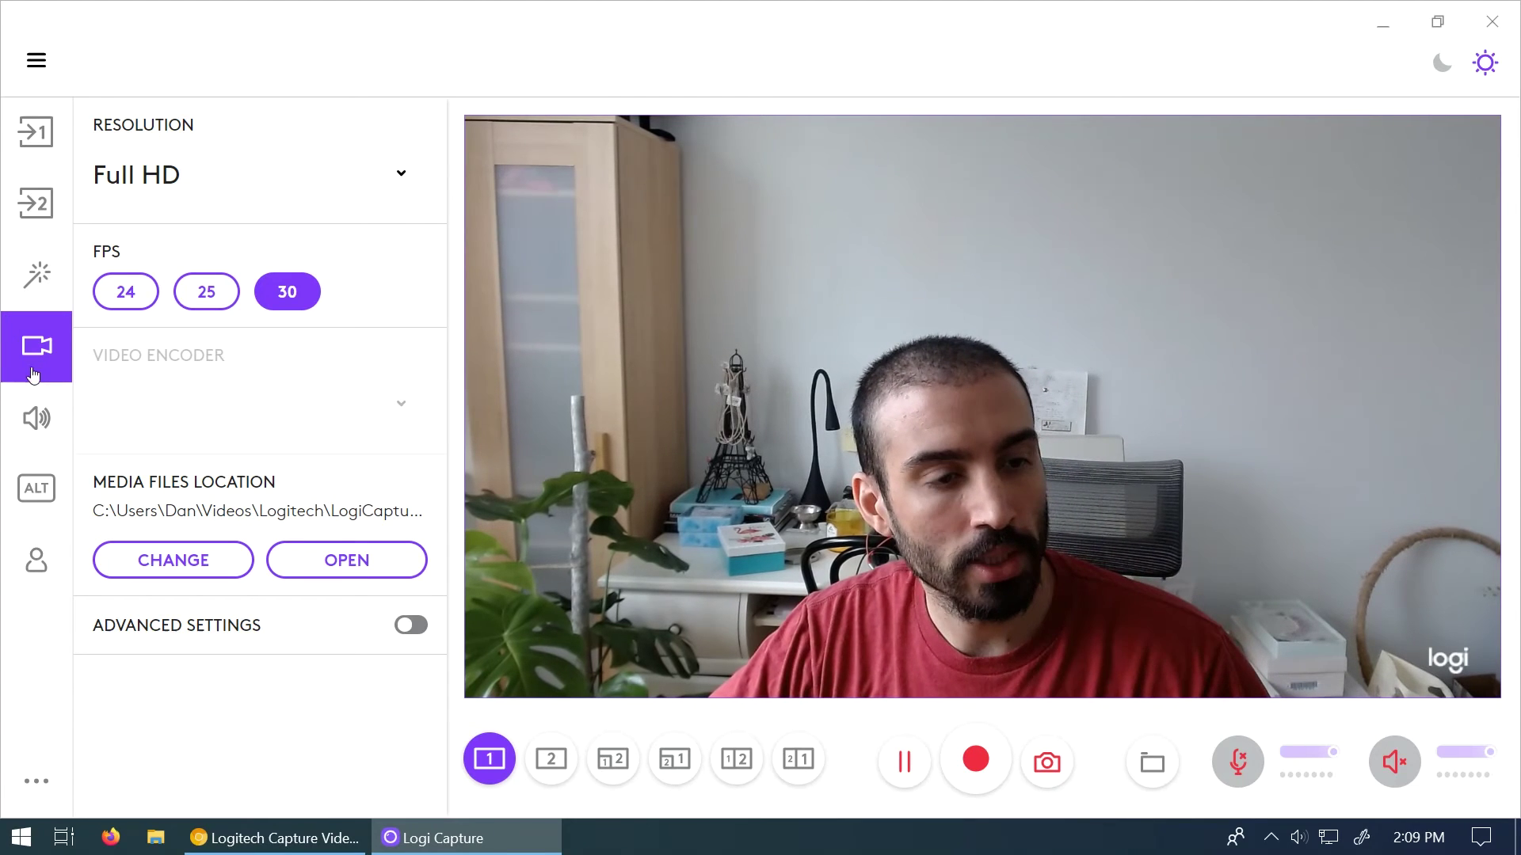
- Return to the HD Pro Webcam C920 Source 1 panel, with Frame Rate priority and autofocus on
left_click(36, 132)
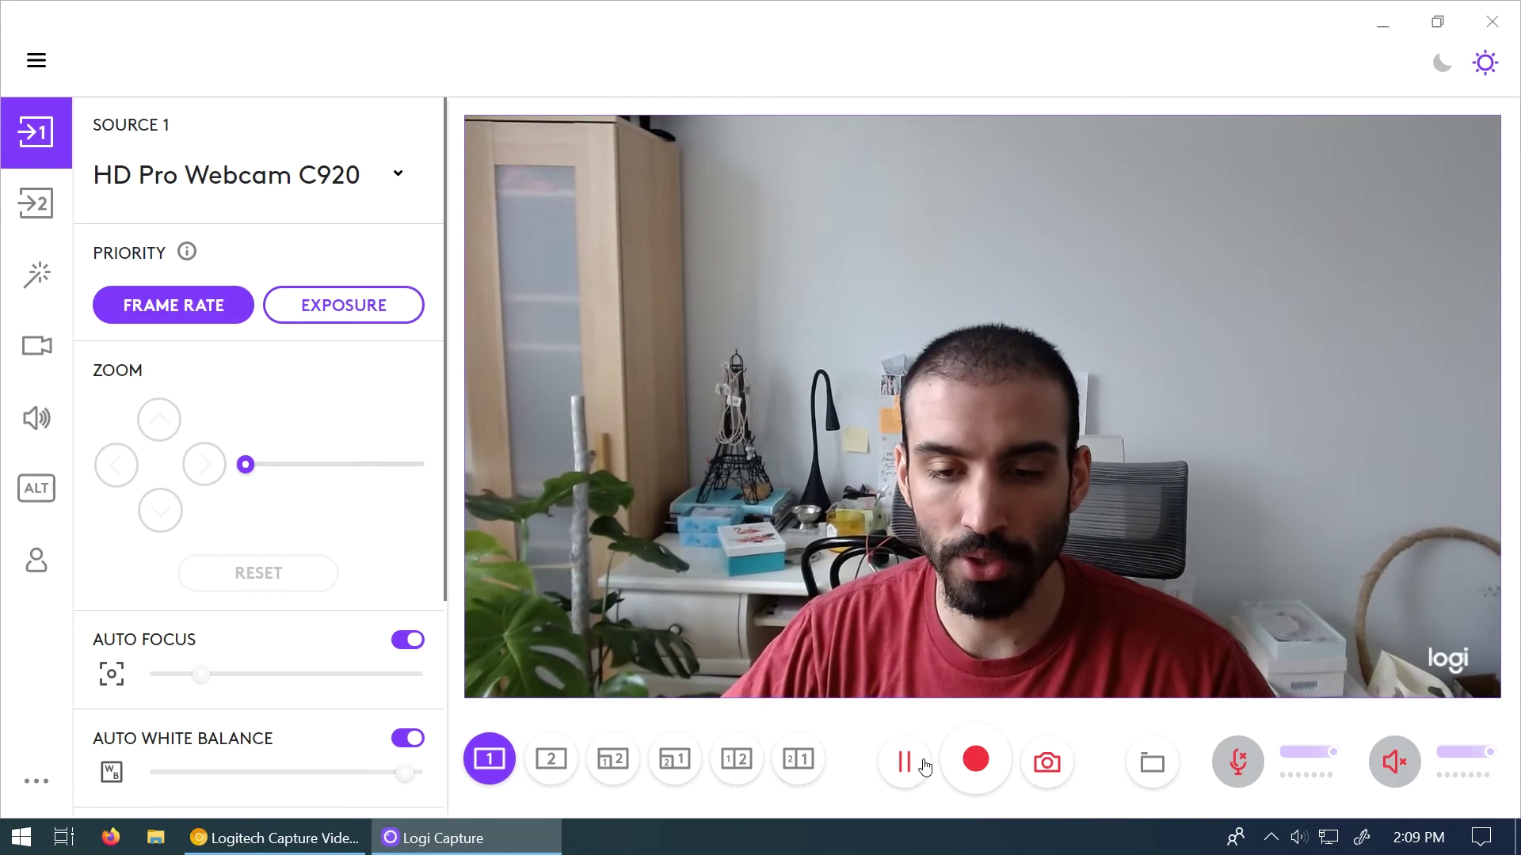